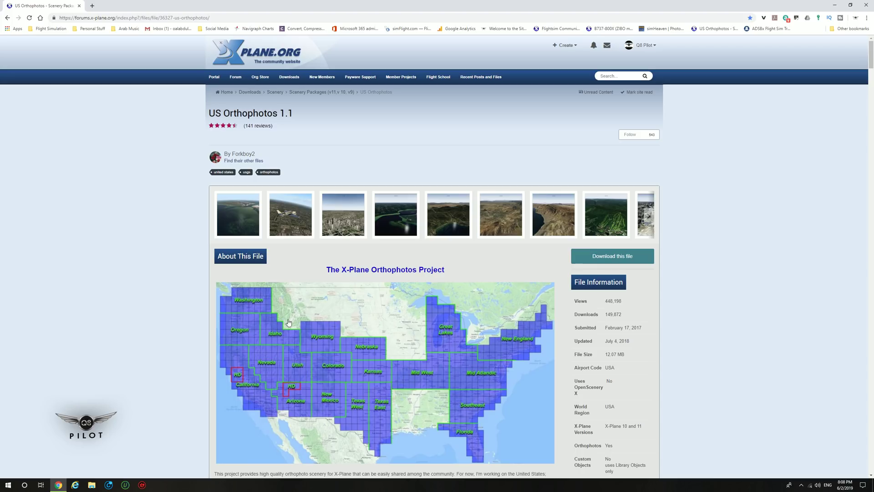
scroll(231, 315, down, 1)
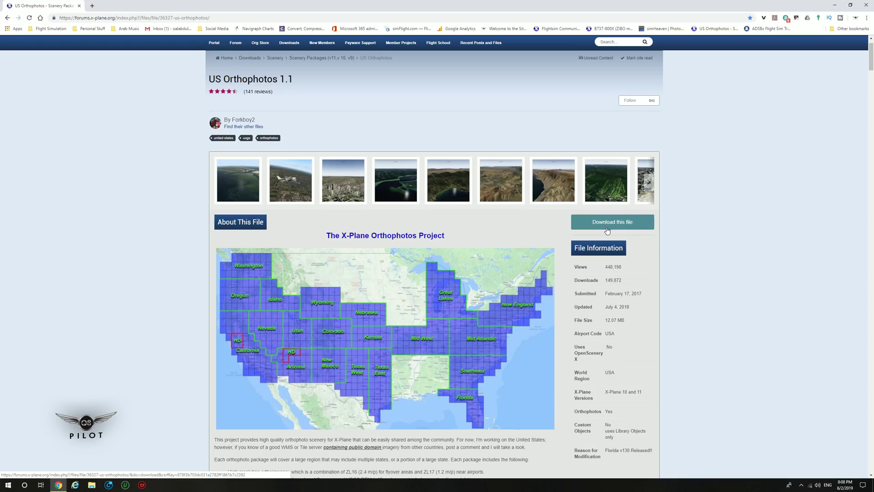
Download Colorado_2015_1m_torrent.zip from the US Orthophotos download list
click(624, 224)
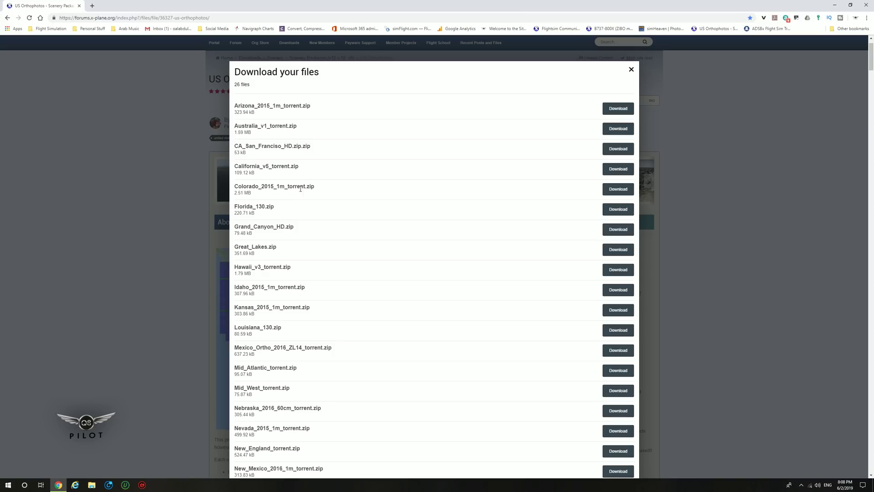
click(618, 189)
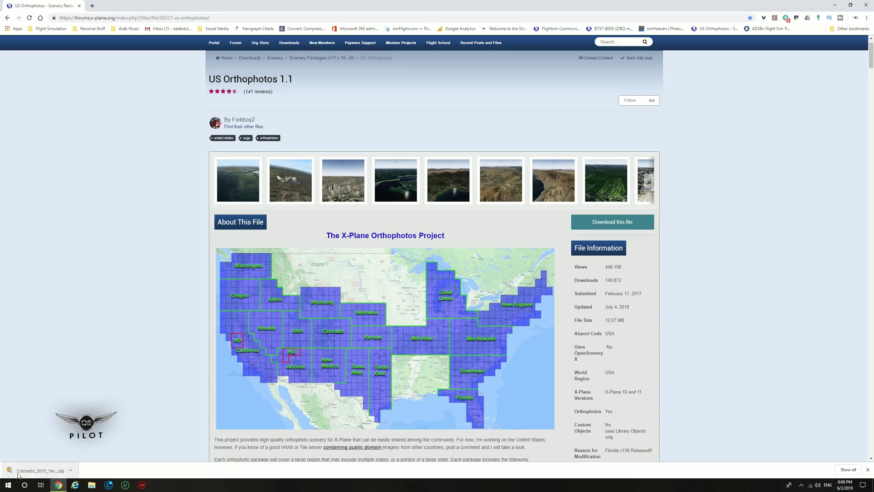
Unzip Colorado_2015_1m_torrent.zip into Downloads with WinZip and widen the Type column
click(70, 470)
click(95, 452)
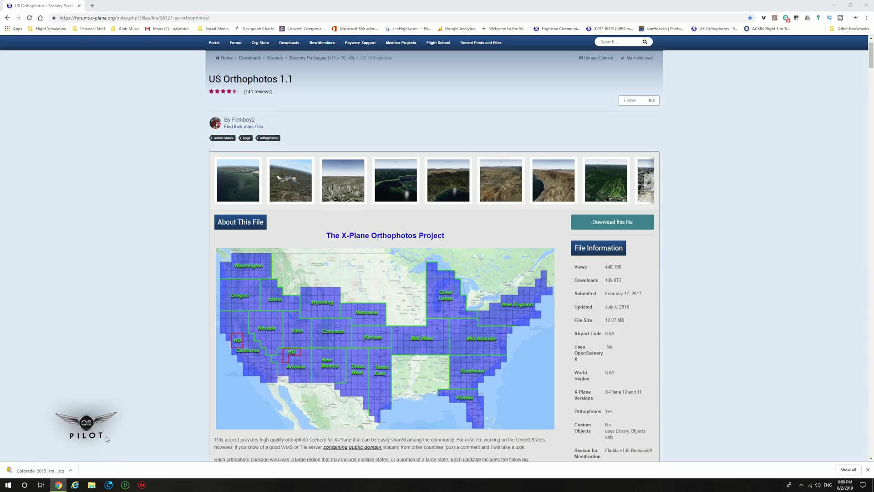
right_click(243, 148)
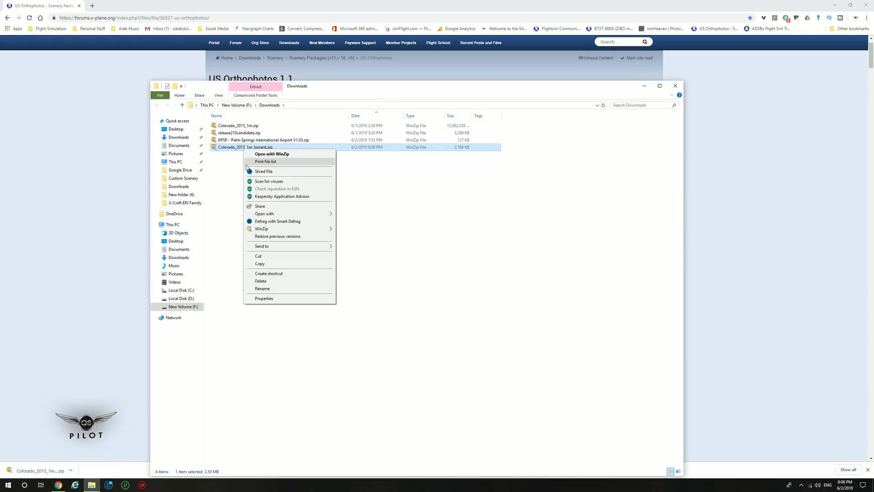
mouse_move(292, 228)
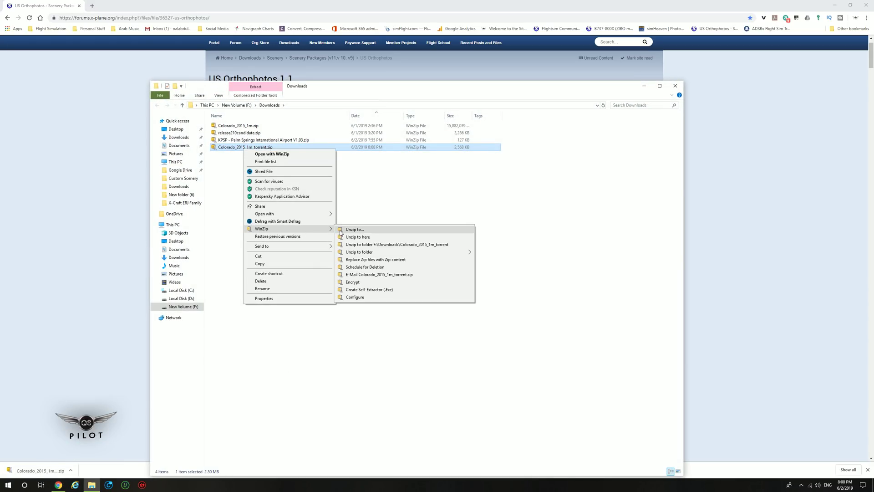
mouse_move(357, 253)
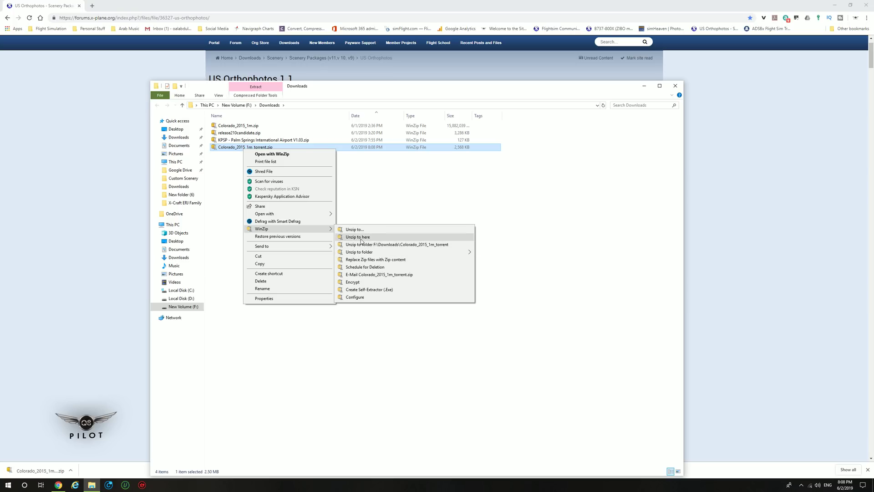
click(362, 237)
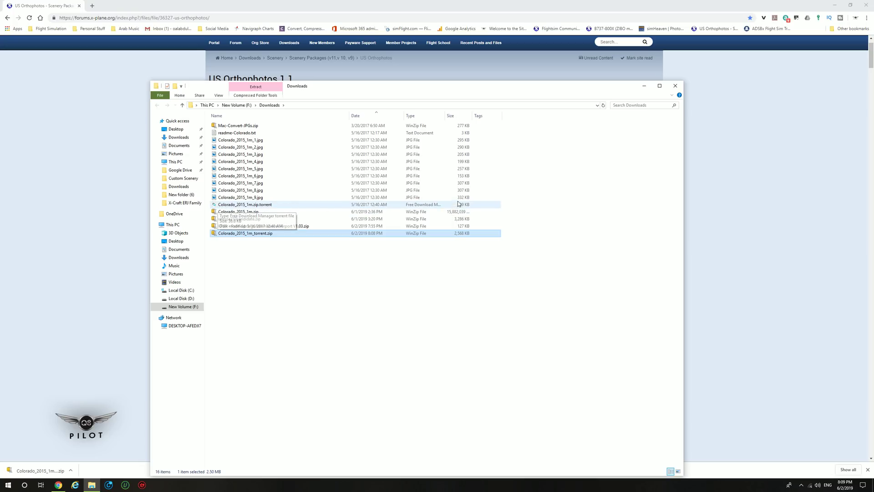
drag(444, 116, 483, 117)
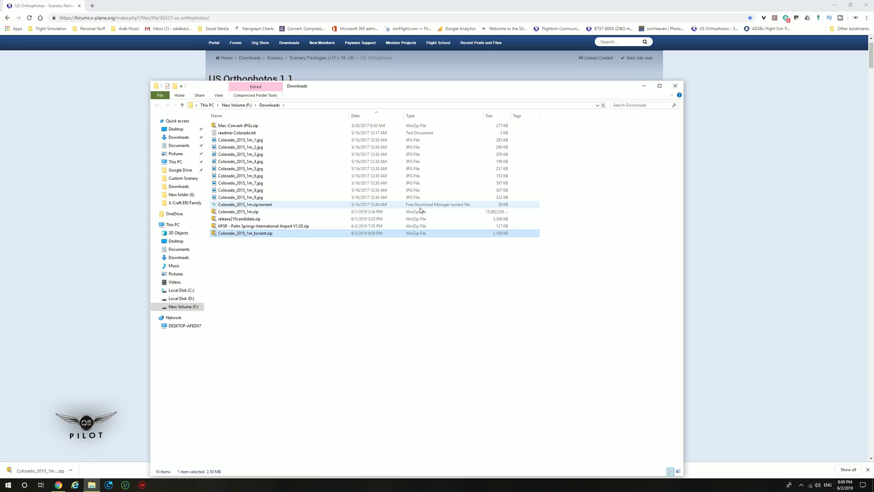
Load Colorado_2015_1m.zip.torrent into Free Download Manager, confirming the existing torrent's trackers
click(287, 208)
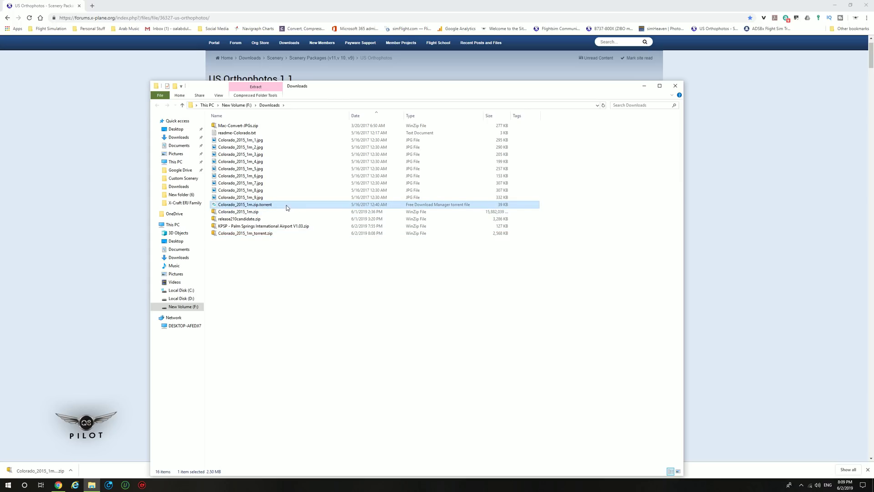
double_click(287, 207)
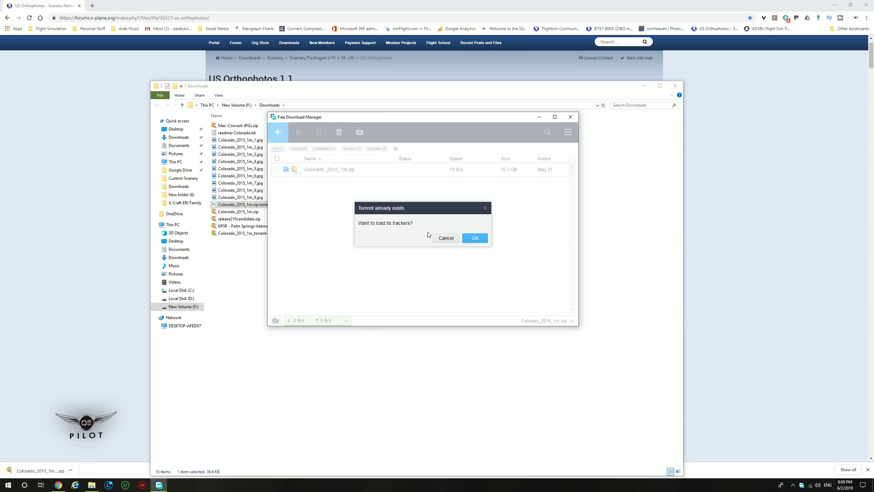
click(474, 238)
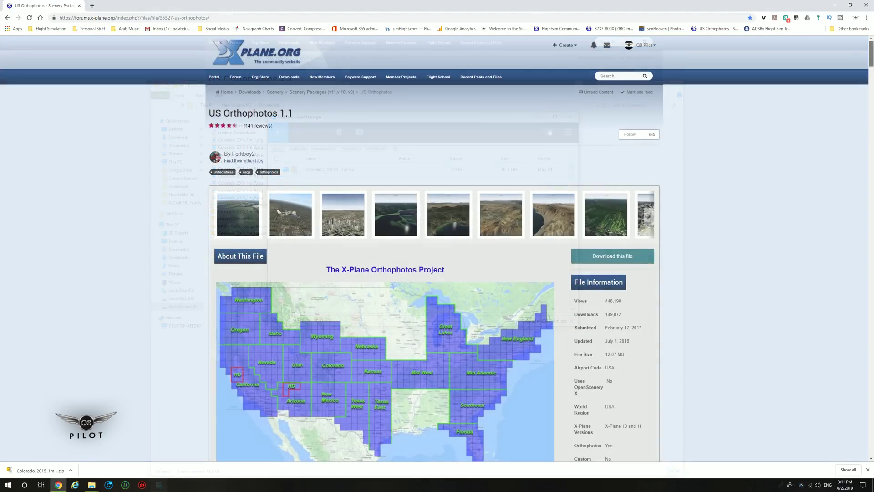
Scroll through the release notes while the 15 GB Colorado_2015_1m.zip download completes
drag(871, 41, 872, 160)
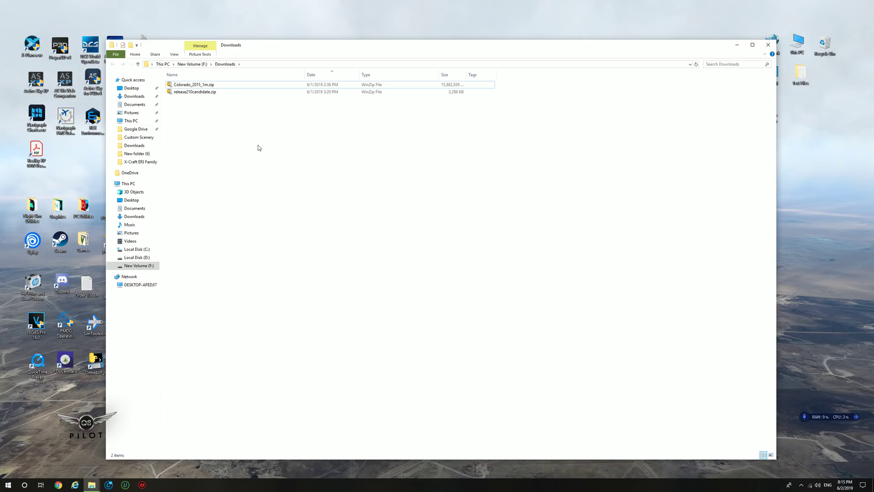
Unzip Colorado_2015_1m.zip into Downloads with WinZip Unzip to here
right_click(203, 87)
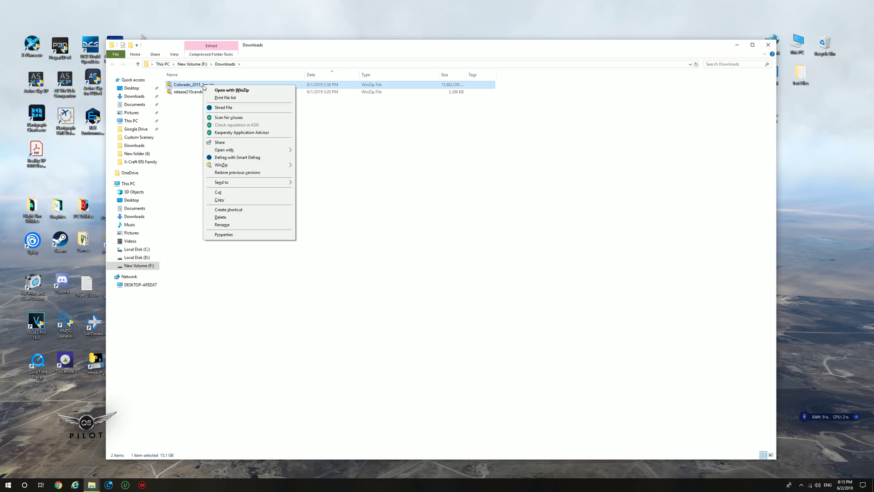
mouse_move(255, 164)
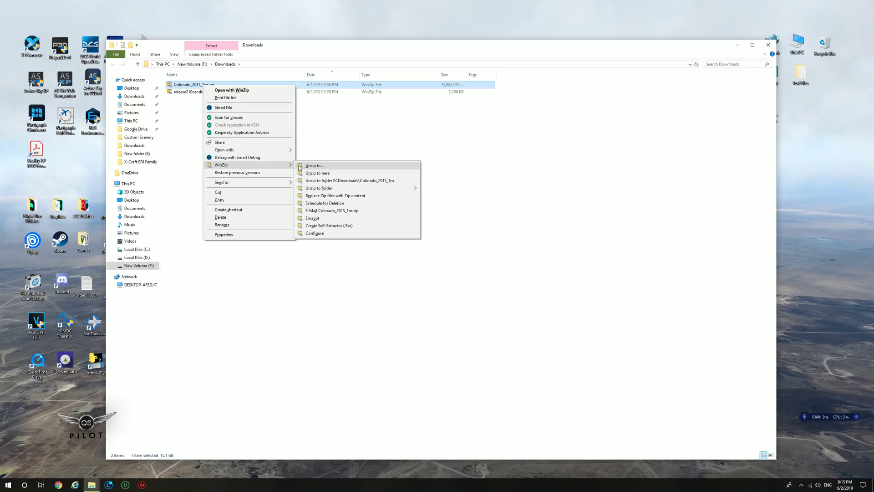
click(309, 174)
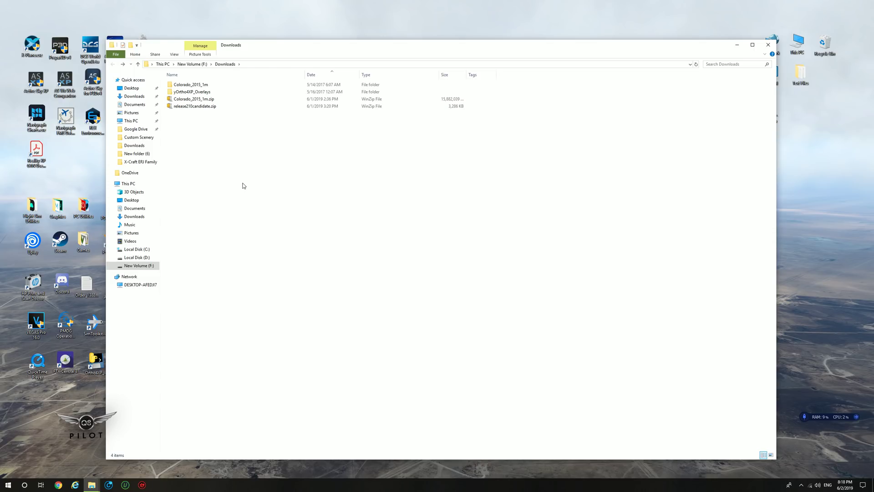
Inspect the Colorado_2015_1m and yOrtho4XP_Overlays folders, then open Colorado_2015_1m
click(200, 84)
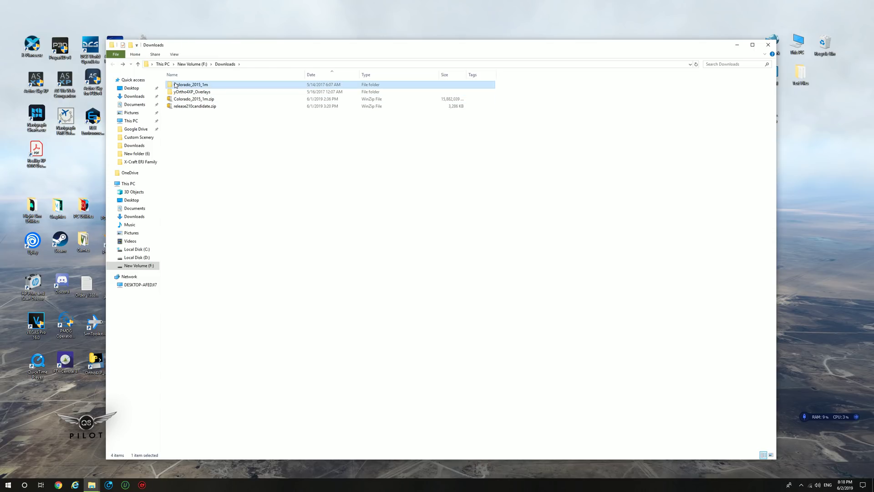
mouse_move(193, 86)
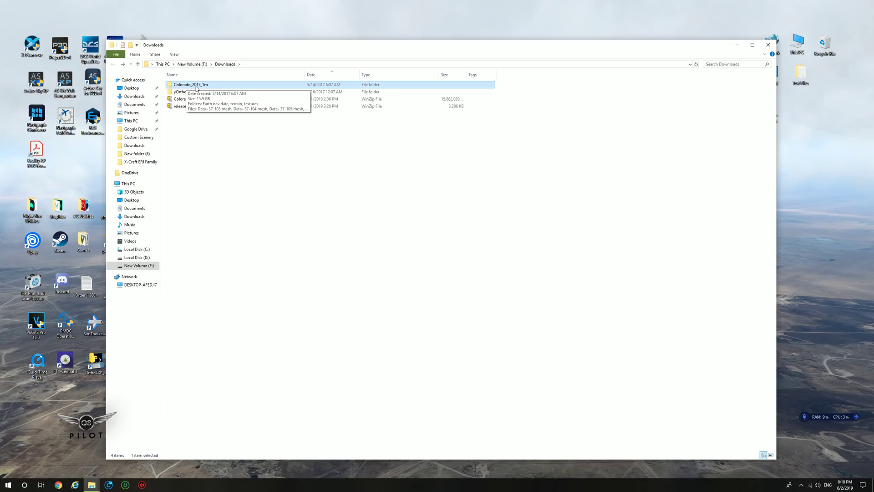
click(181, 94)
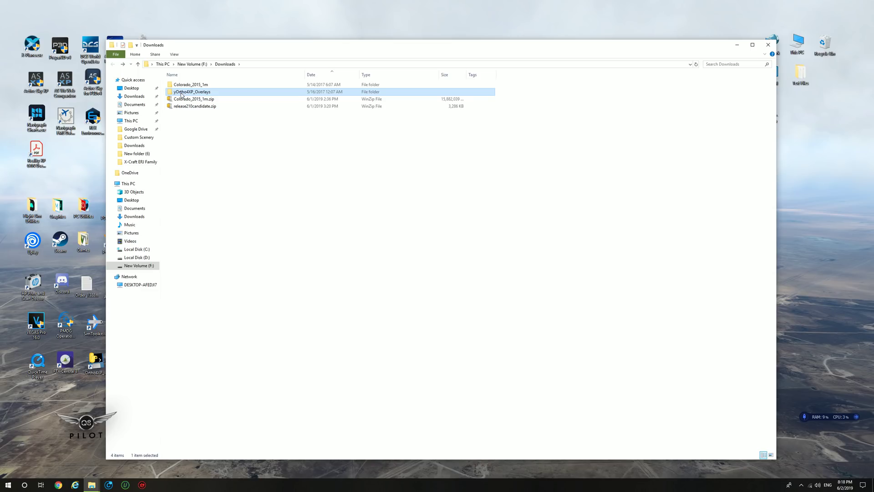
mouse_move(183, 95)
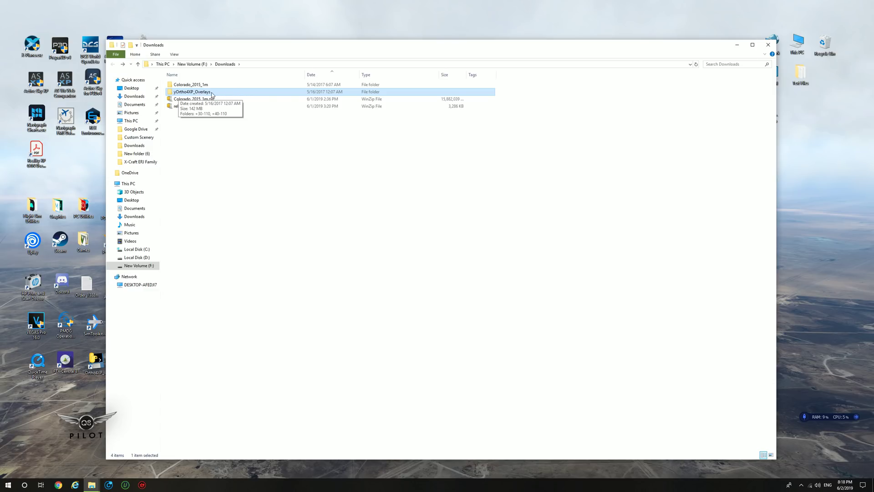
double_click(178, 87)
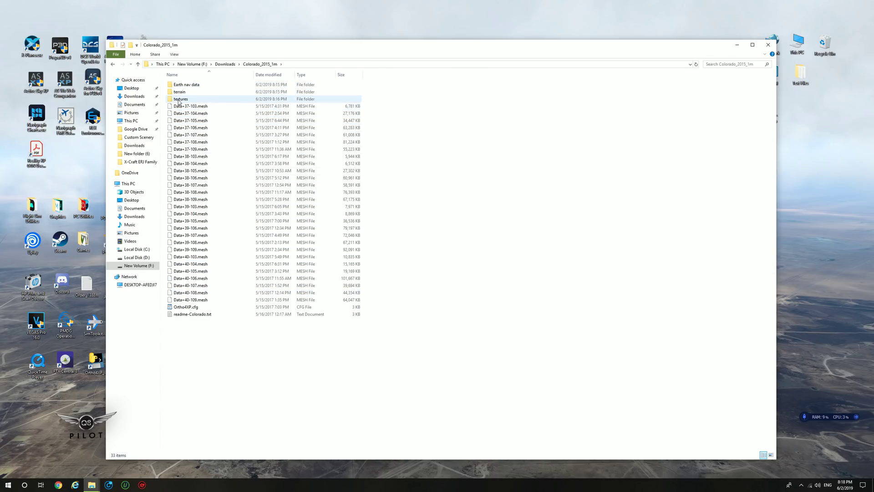
View the 6,192 image tiles in textures, then return to Downloads
click(179, 100)
double_click(179, 100)
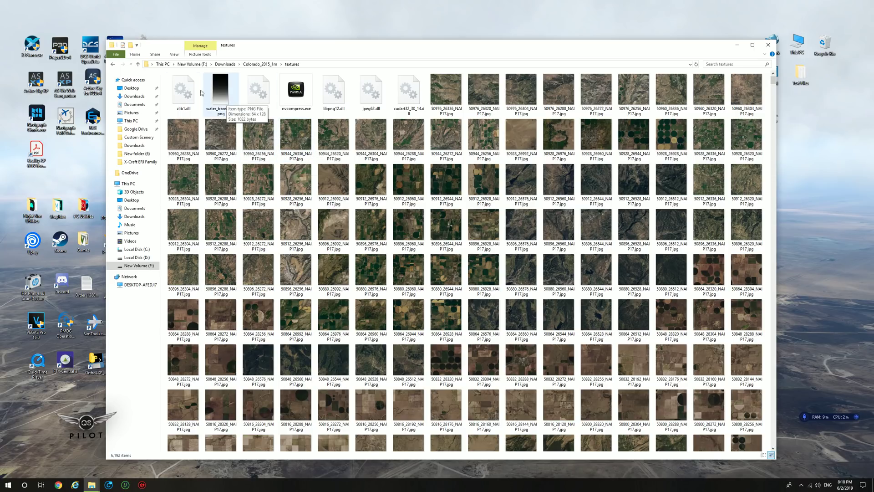
click(113, 65)
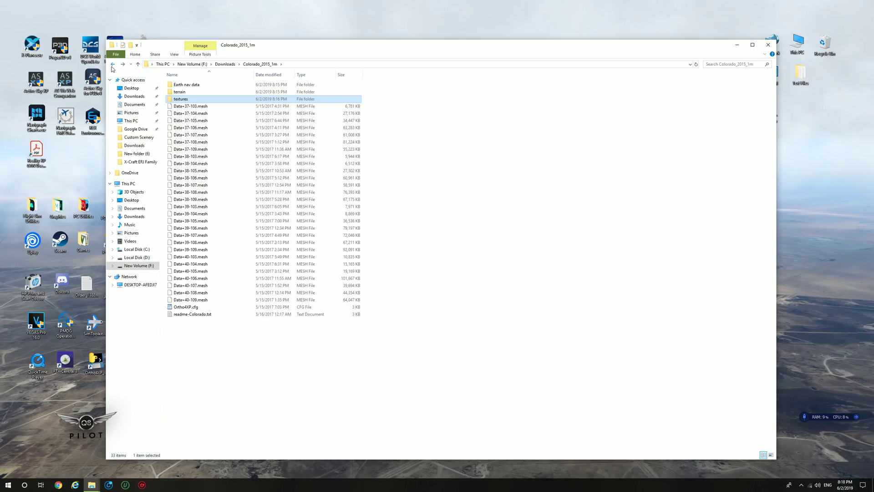
click(112, 65)
mouse_move(188, 108)
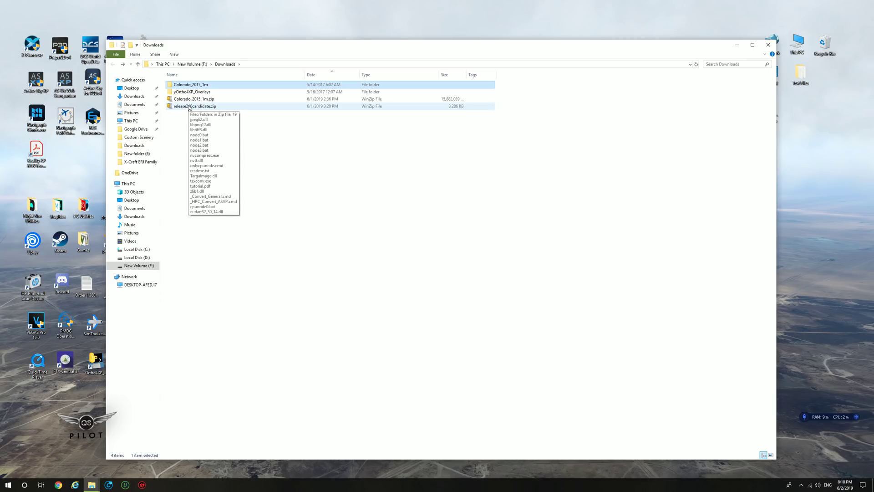
Unzip release210candidate.zip into its own release210candidate folder
right_click(189, 107)
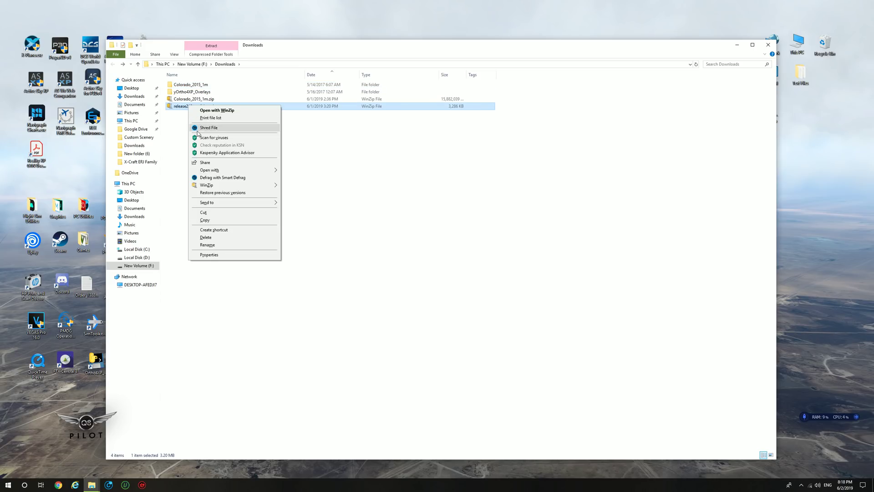
mouse_move(205, 187)
click(295, 201)
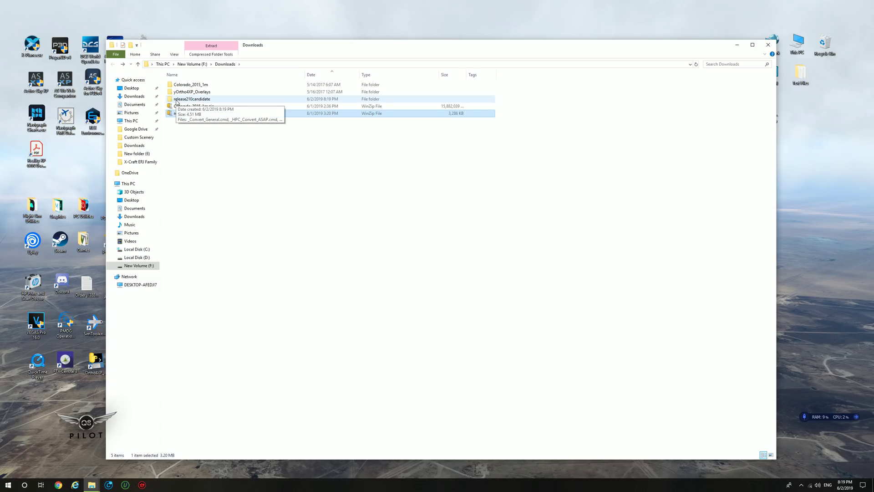
Cut all 19 converter files from release210candidate and return to Downloads
double_click(176, 100)
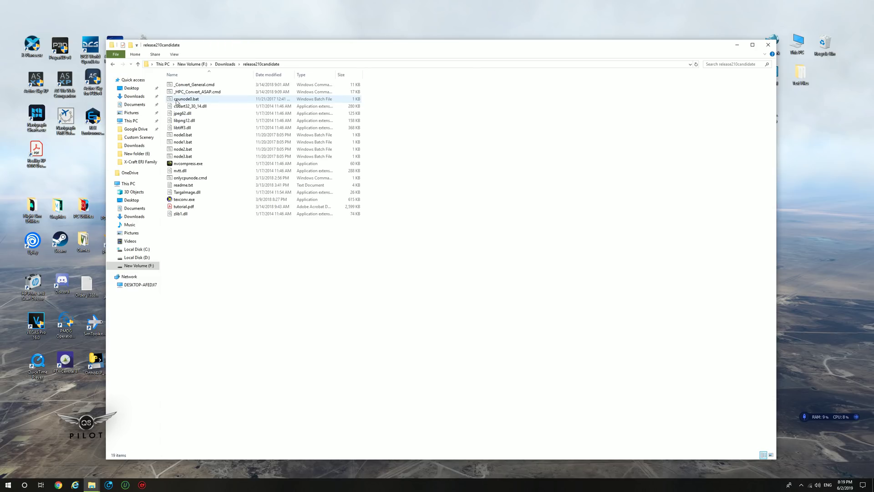
drag(475, 242, 185, 78)
right_click(203, 102)
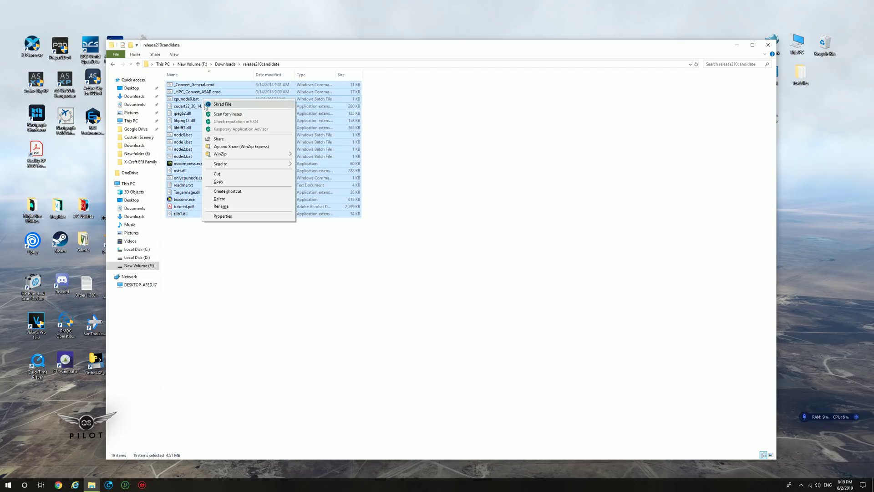
click(217, 174)
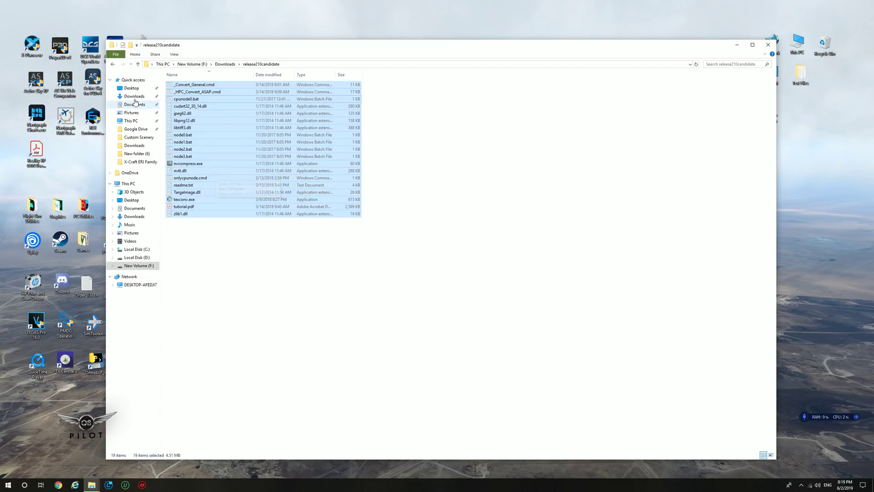
click(113, 64)
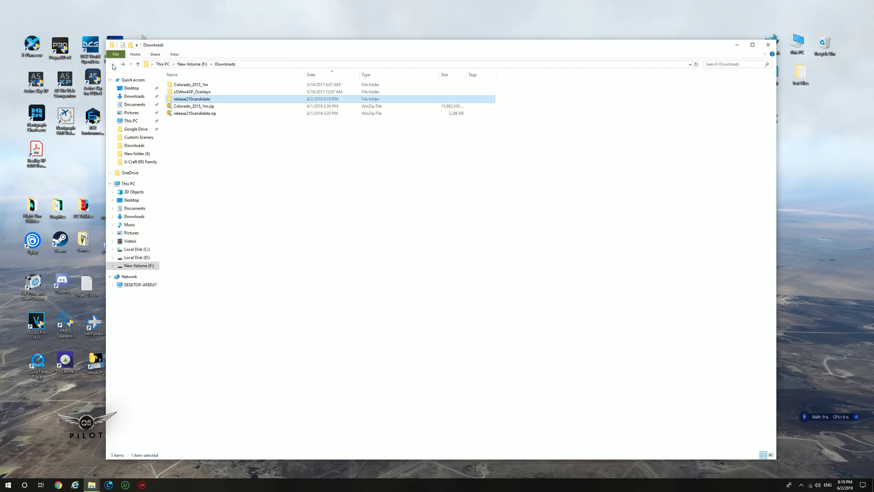
Paste the 19 converter files into Colorado_2015_1m\textures, replacing existing files
double_click(185, 86)
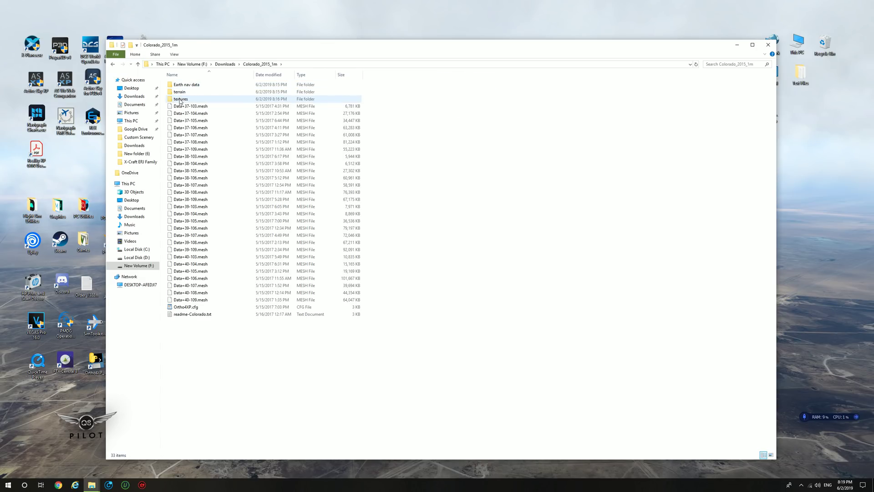
double_click(180, 99)
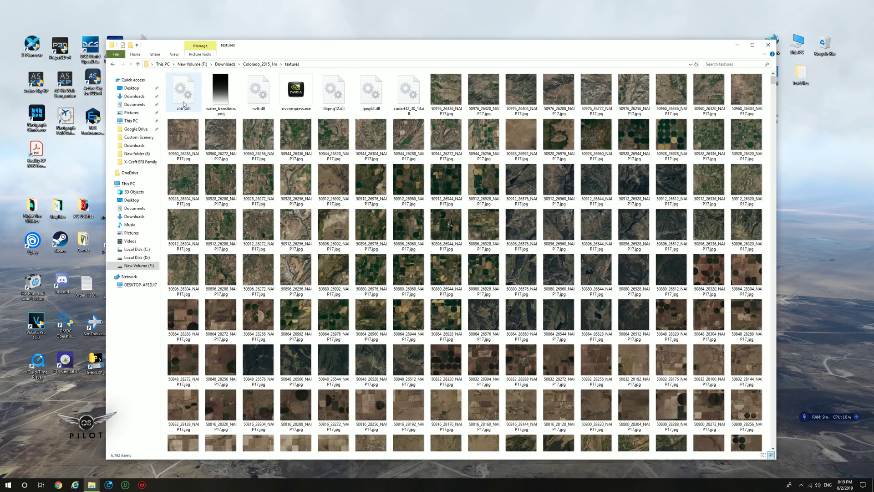
right_click(243, 115)
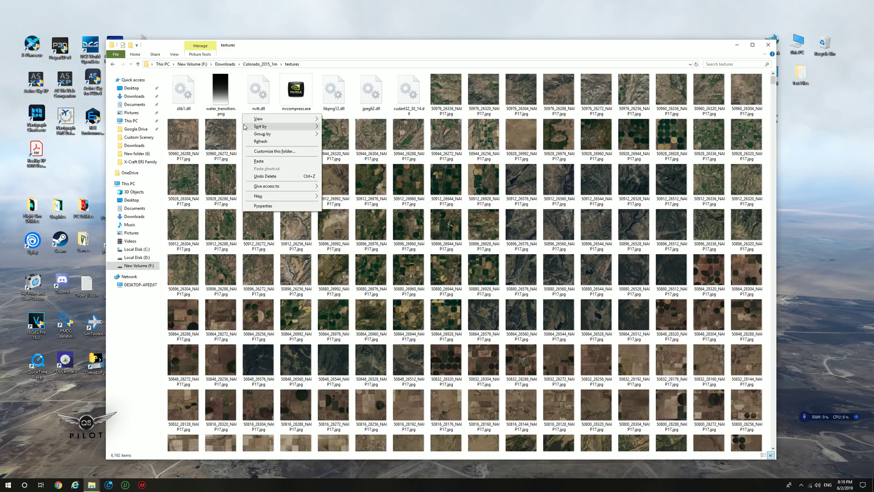
click(255, 161)
click(389, 188)
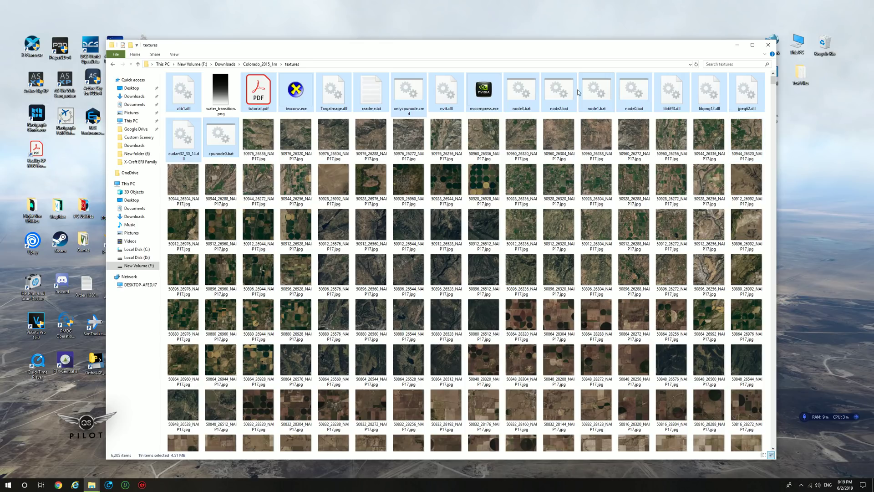
Run the _Convert_General.cmd conversion script from the textures folder
drag(773, 80, 771, 461)
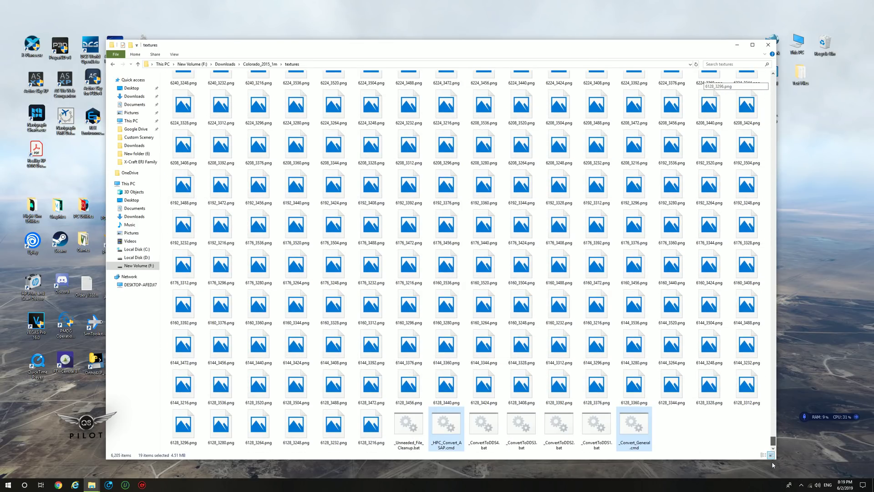
click(695, 448)
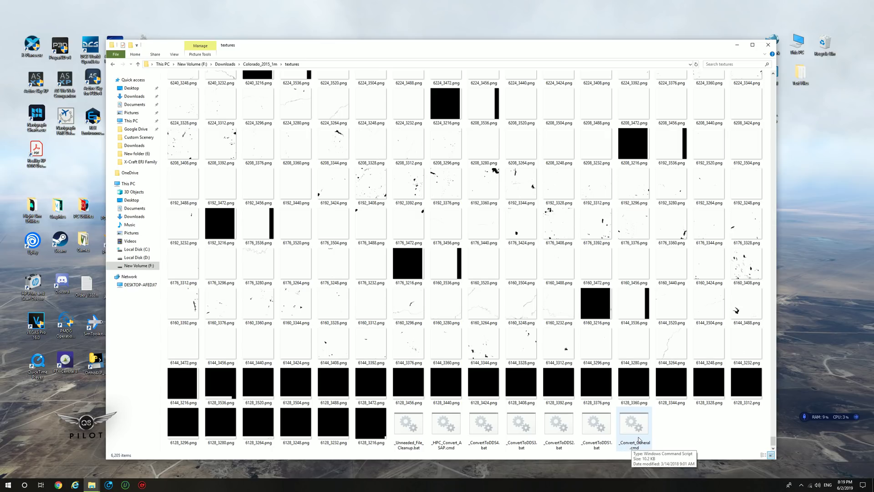
double_click(636, 435)
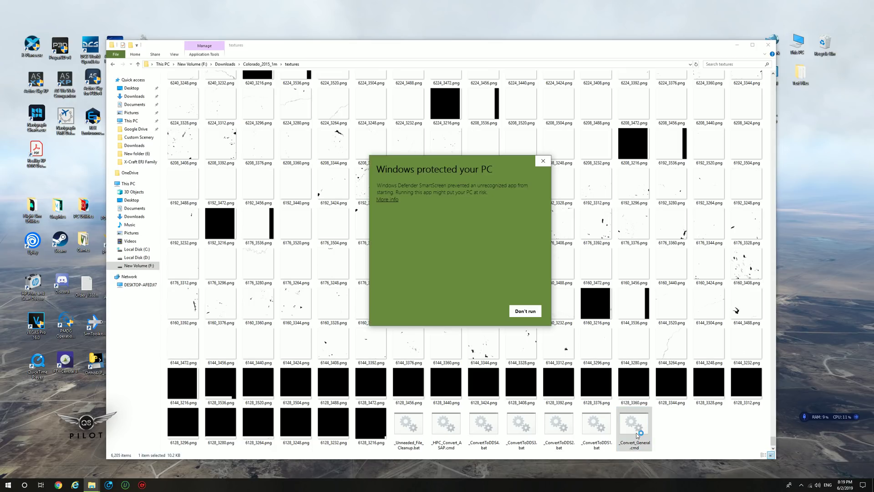
Bypass the SmartScreen warning with Run anyway to start the DDS conversion
click(385, 201)
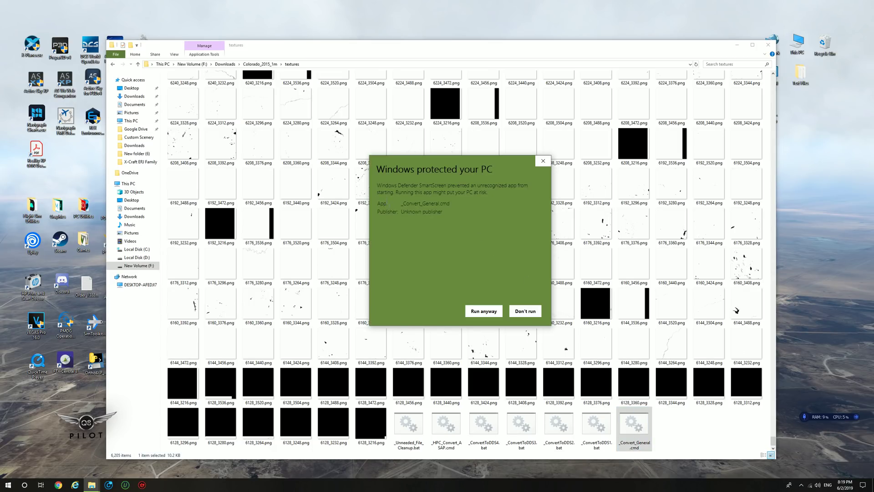
click(481, 310)
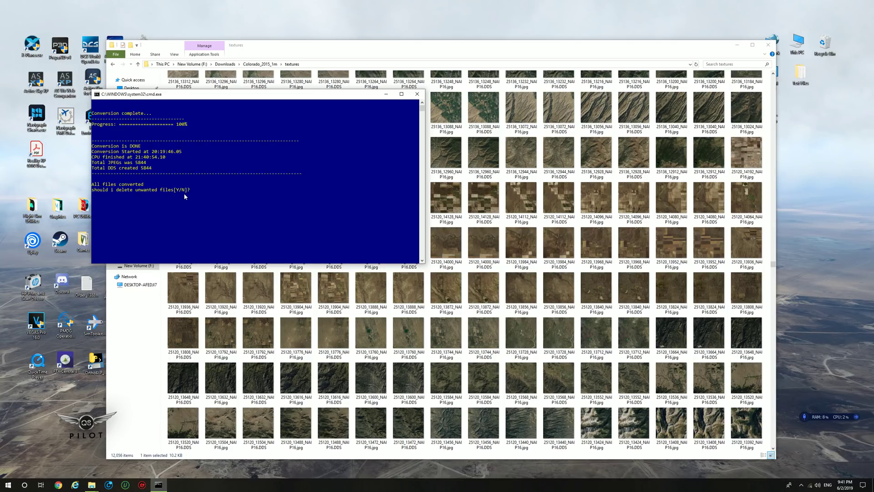
Confirm deleting unwanted files, close the console, and delete the seven conversion scripts
key(Return)
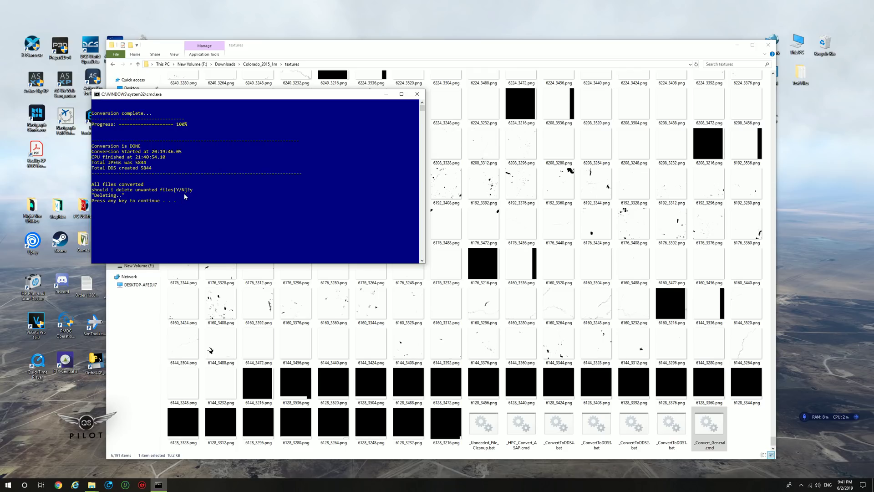
key(Return)
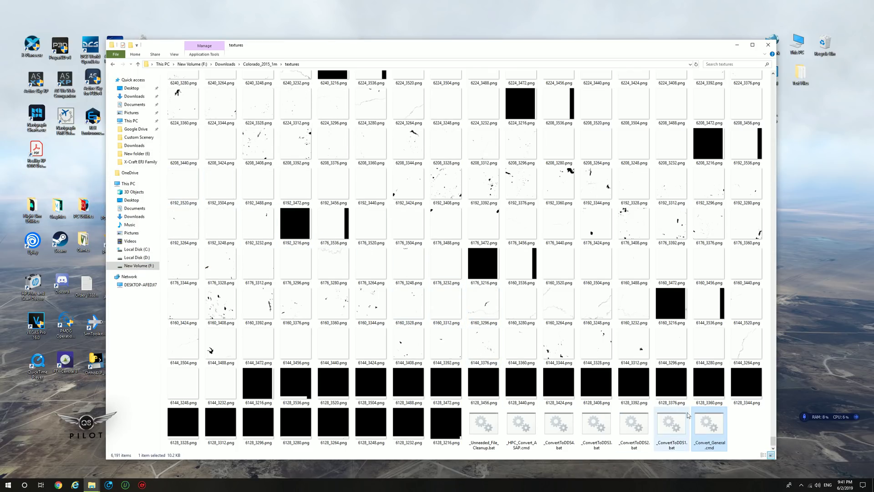
drag(750, 432, 493, 425)
right_click(494, 423)
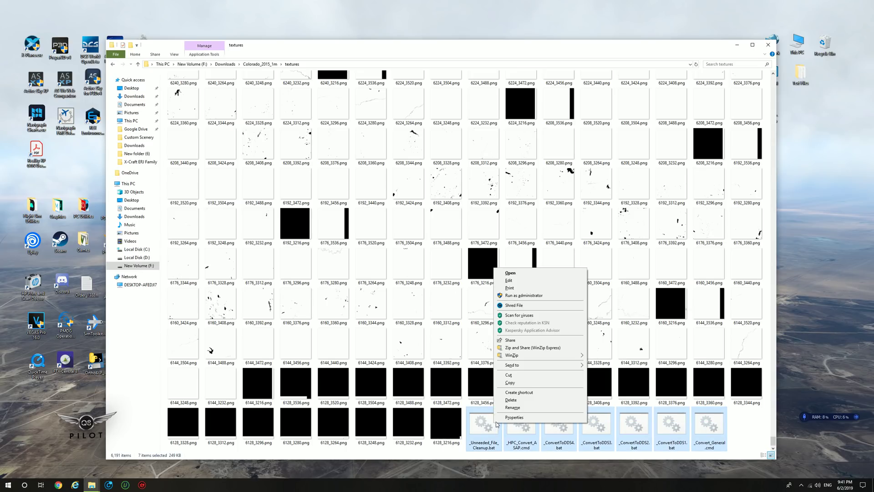
click(504, 400)
click(464, 251)
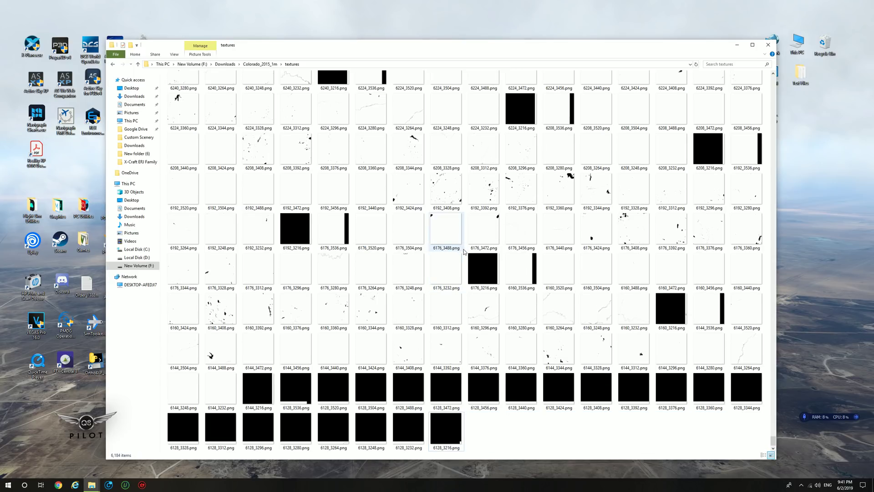
Delete missing.inf, tutorial.pdf and onlycpunode.cmd, then go back to Colorado_2015_1m
drag(773, 440, 769, 80)
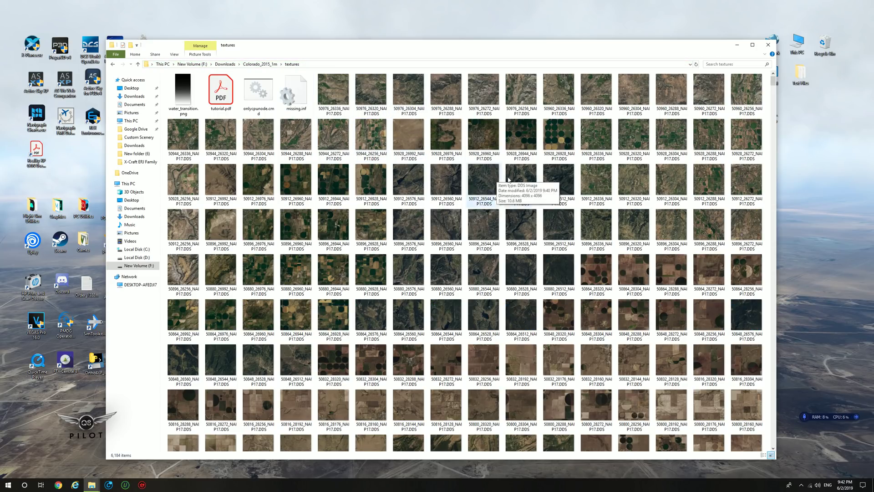
click(293, 94)
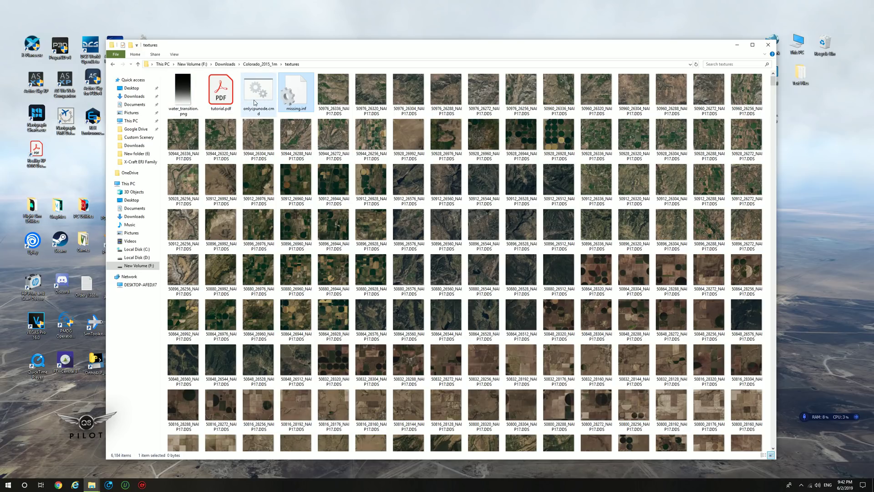
shift+click(227, 99)
right_click(227, 99)
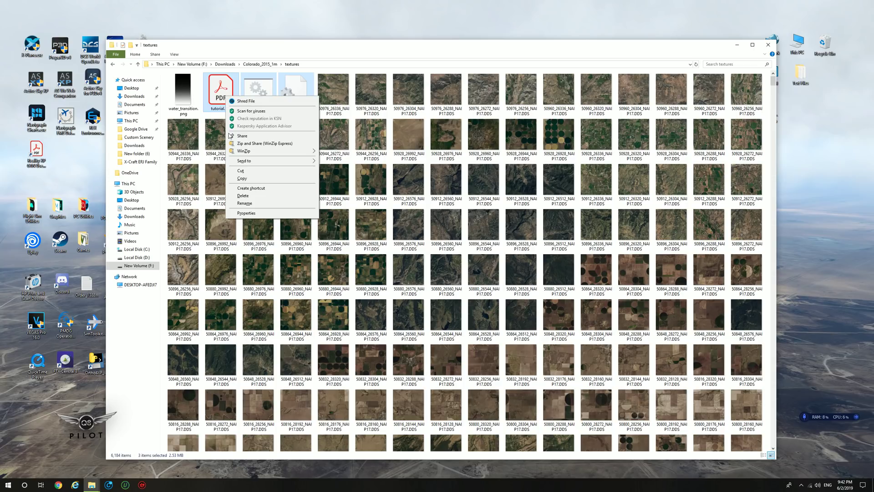
click(246, 197)
click(456, 247)
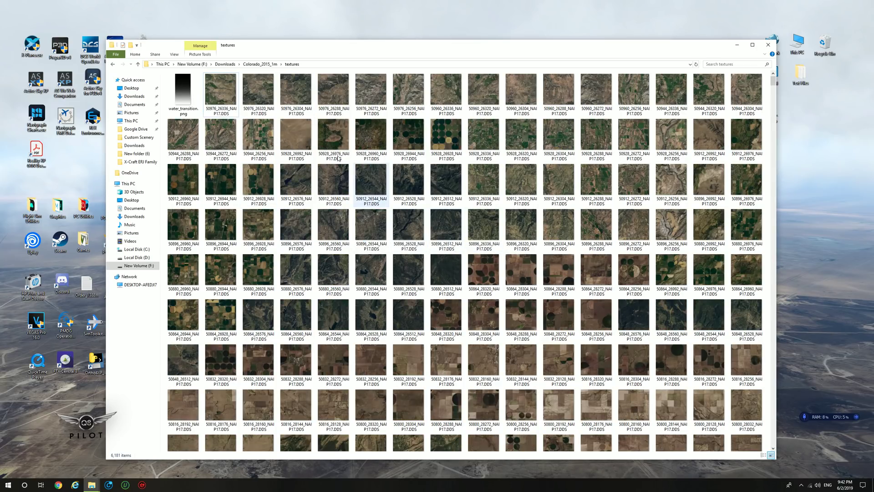
click(113, 65)
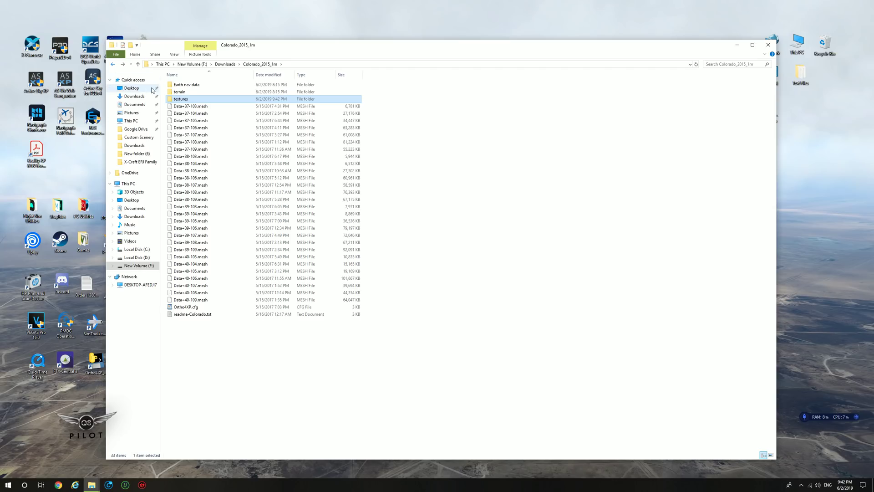
Select the Colorado_2015_1m and yOrtho4XP_Overlays folders in Downloads and check their combined size
click(113, 64)
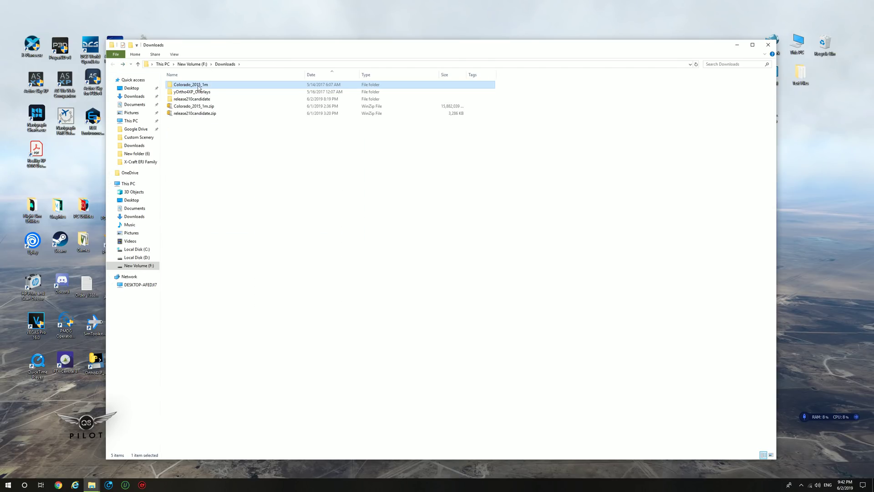
mouse_move(198, 87)
drag(523, 95, 334, 82)
right_click(329, 88)
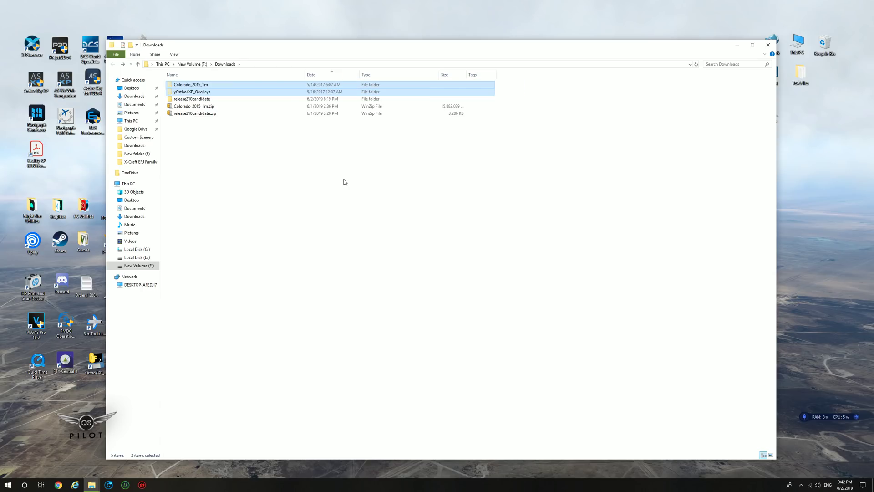
click(345, 183)
right_click(196, 89)
click(217, 228)
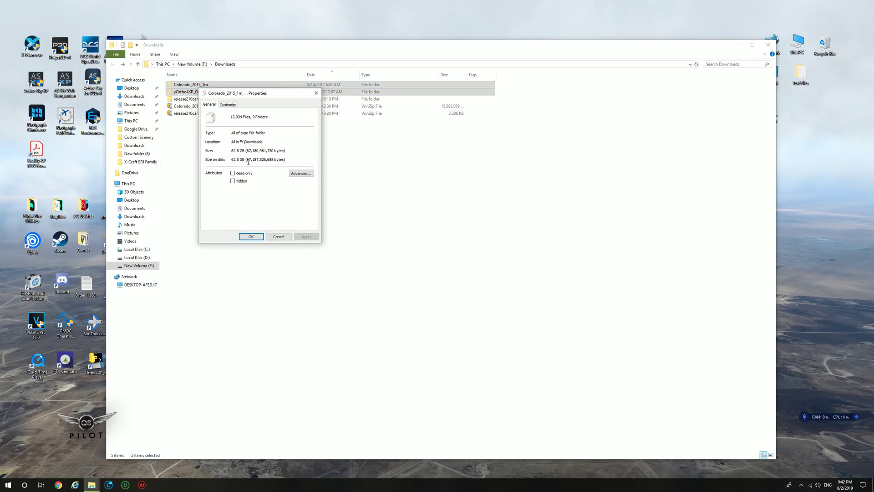
click(279, 239)
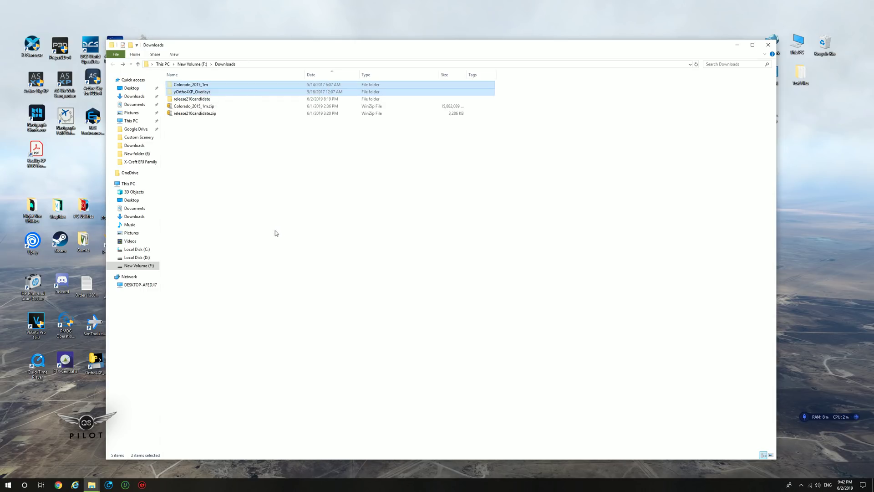
Cut both scenery folders and go to Local Disk (D:)
right_click(211, 87)
click(225, 177)
click(150, 258)
Paste Colorado_2015_1m and yOrtho4XP_Overlays into D:\X-Plane 11\Custom Scenery
double_click(188, 84)
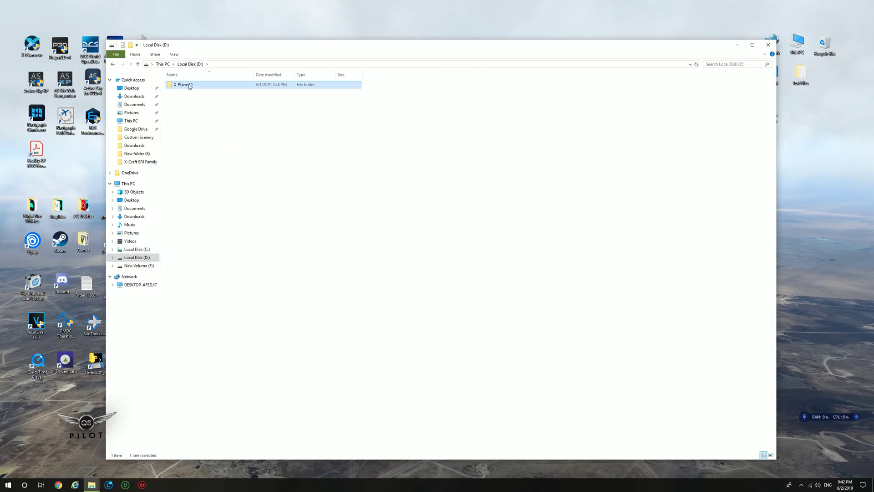
click(188, 106)
double_click(188, 106)
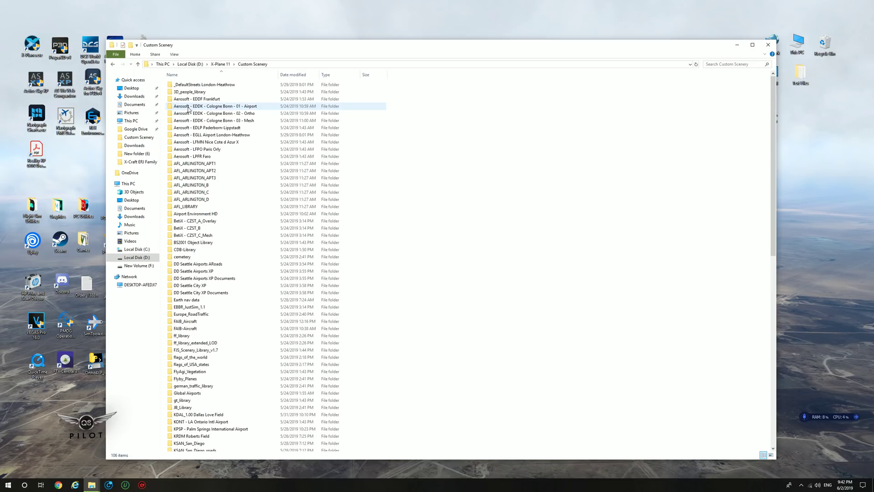
right_click(493, 203)
mouse_move(497, 210)
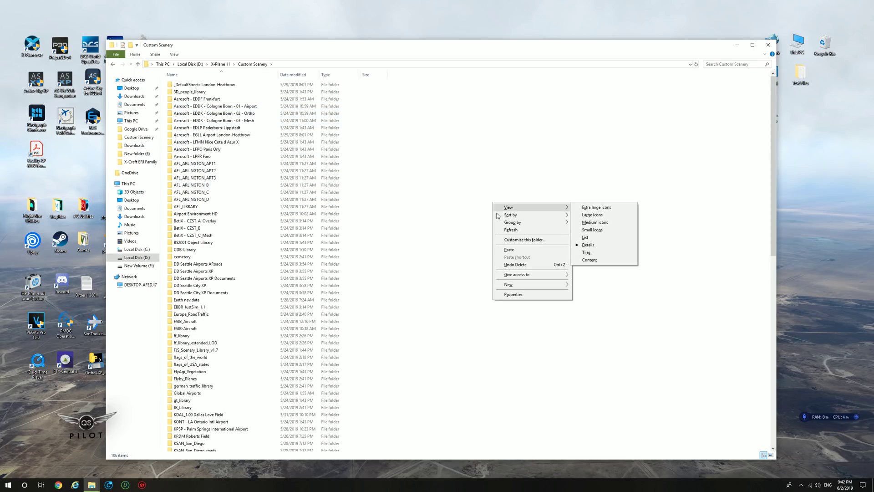
click(508, 250)
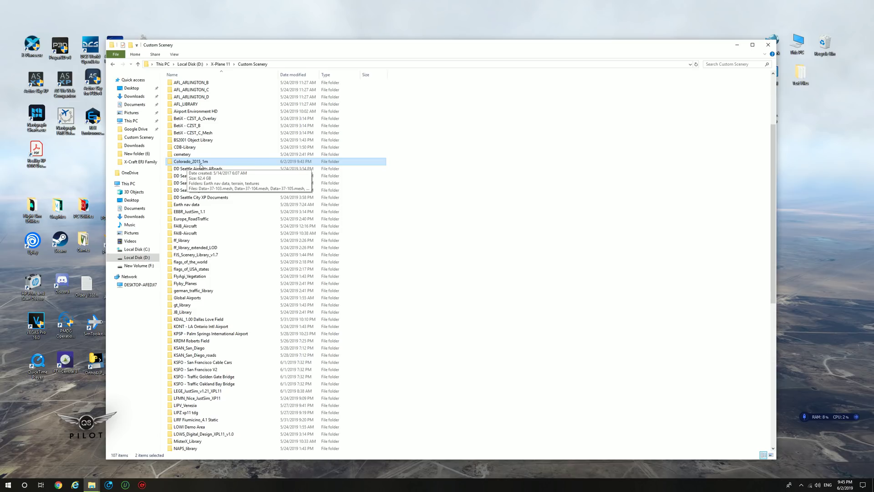
Launch X-Plane 11 from the desktop shortcut, approve the permission prompt, and locate the updated scenery_packs.ini
scroll(227, 219, down, 13)
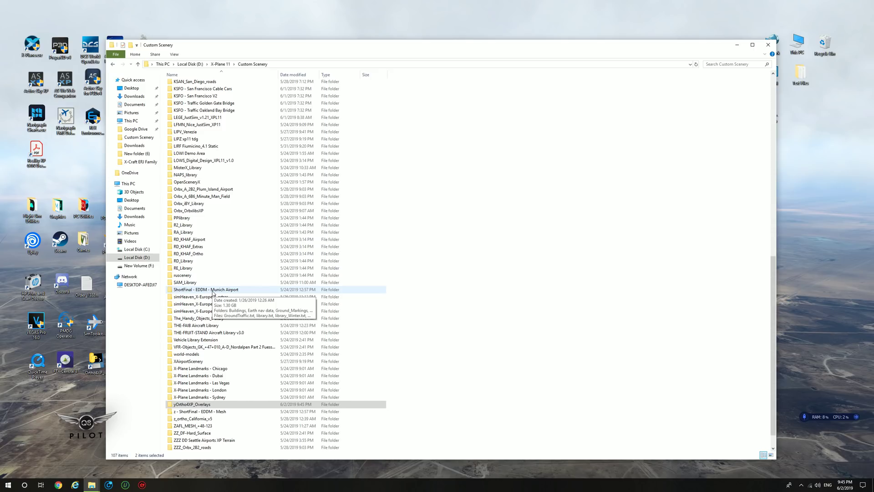
click(33, 47)
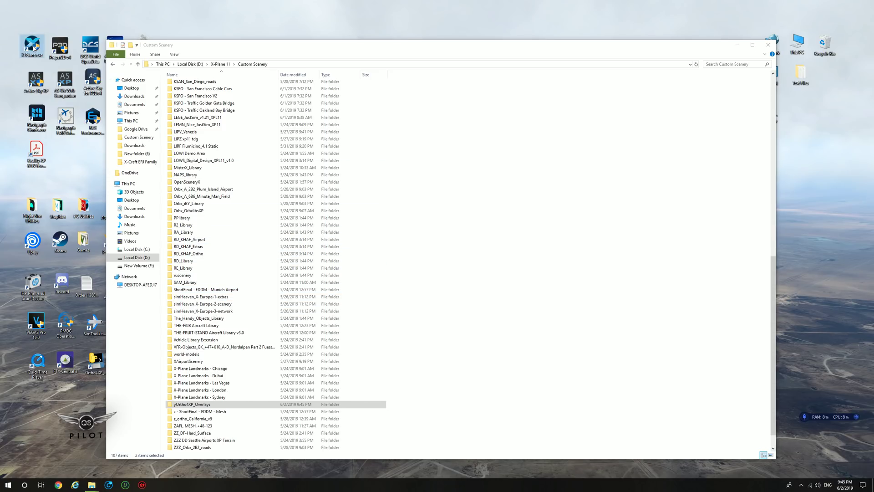
double_click(33, 46)
click(392, 289)
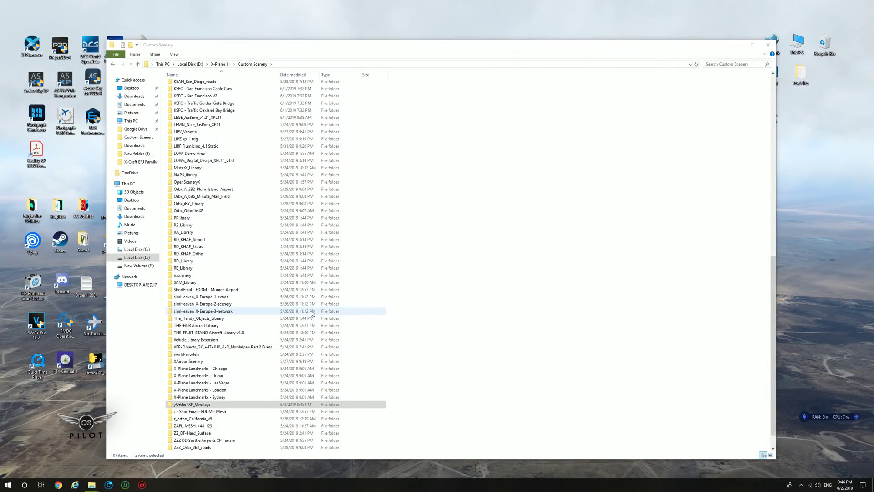
scroll(211, 377, down, 1)
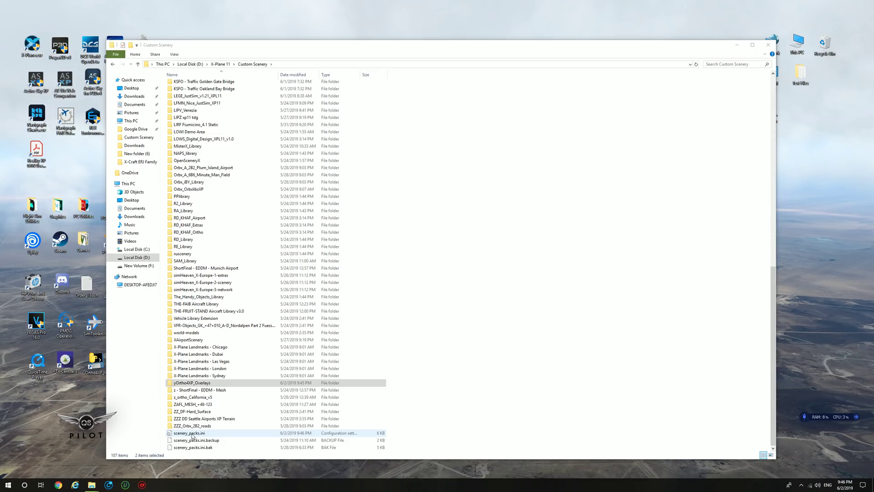
Open scenery_packs.ini and cut the Colorado_2015_1m entry from the top, removing its blank line
double_click(192, 434)
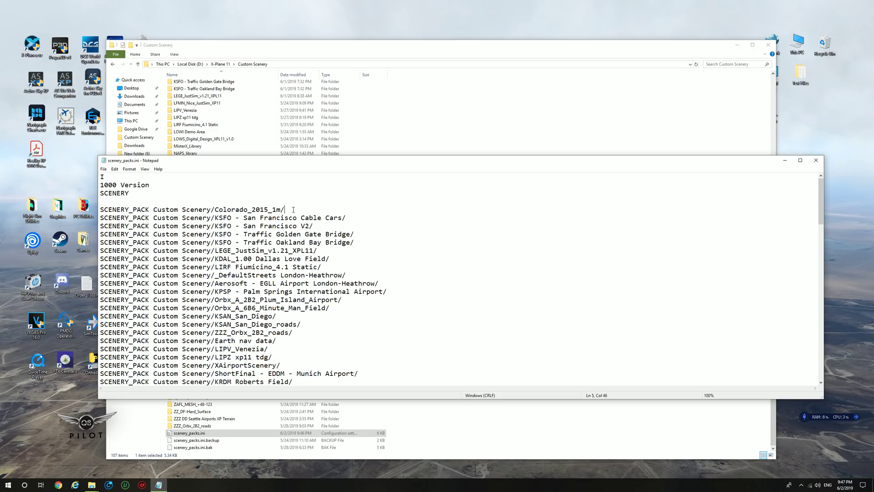
drag(293, 209, 100, 209)
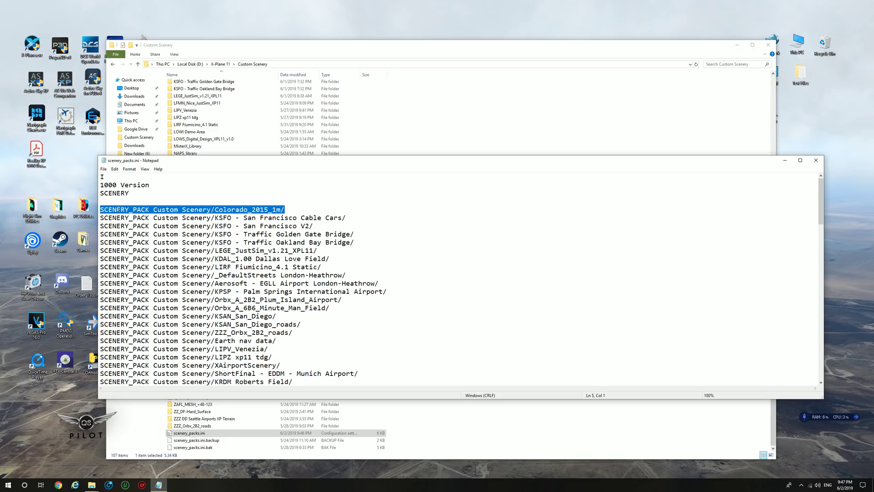
right_click(119, 210)
click(119, 226)
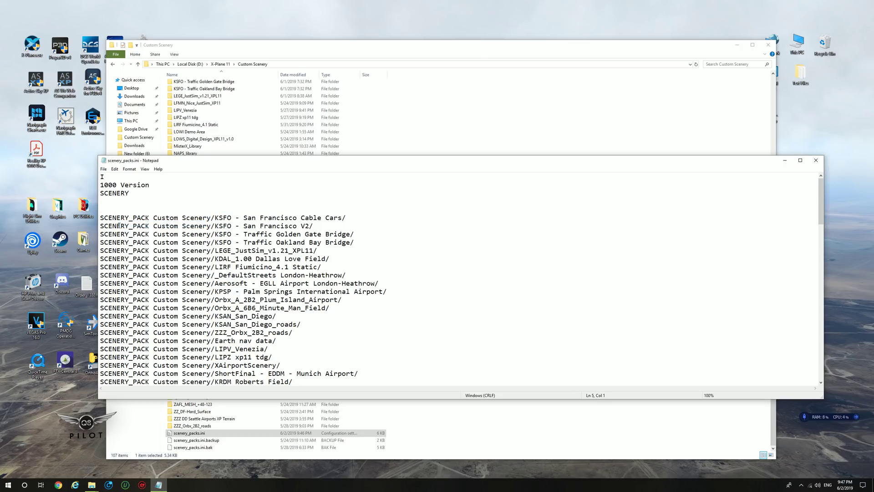
key(BackSpace)
Paste the Colorado_2015_1m entry on a new line after the z - ShortFinal - EDDM - Mesh entry
drag(821, 201, 803, 383)
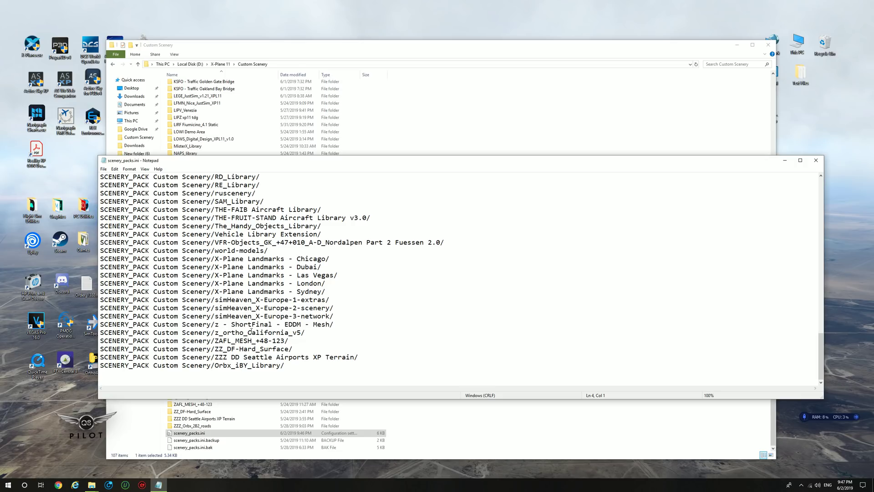
click(336, 325)
key(Return)
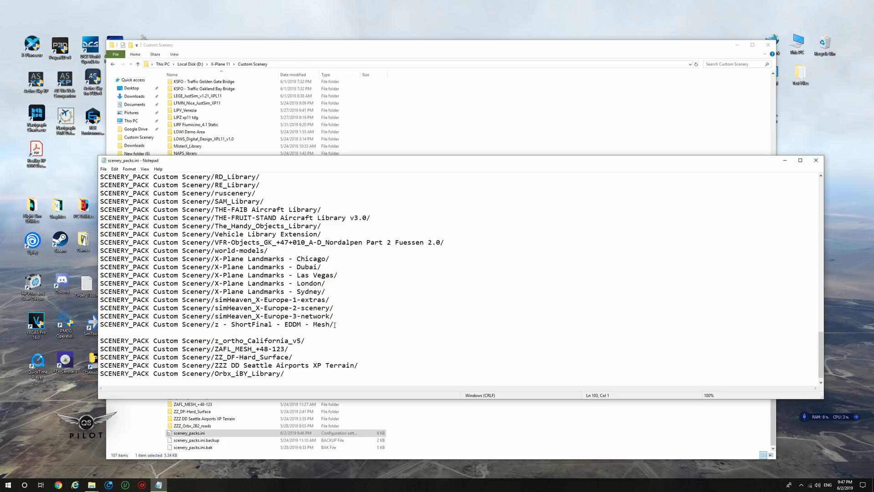
key(ctrl+v)
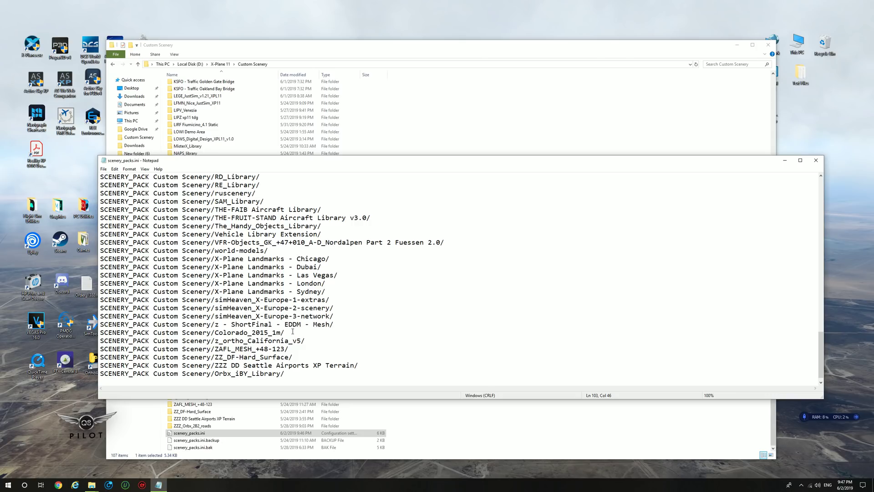
drag(293, 333, 100, 333)
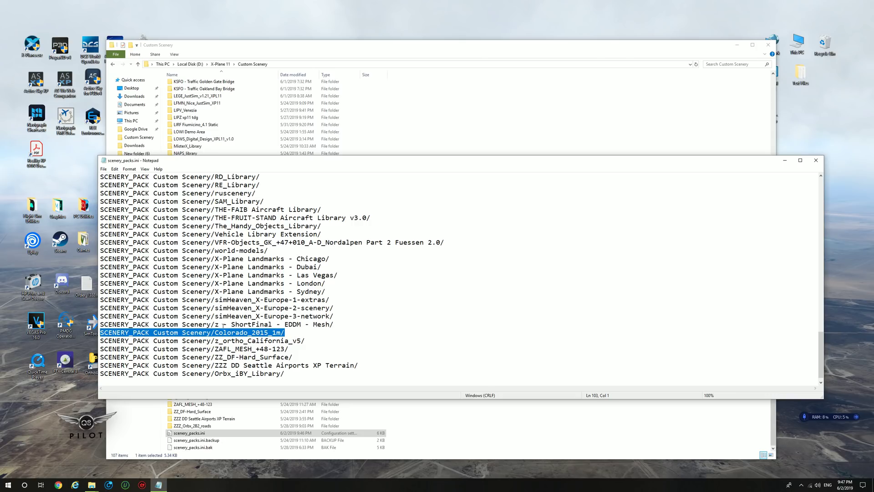
scroll(223, 325, up, 5)
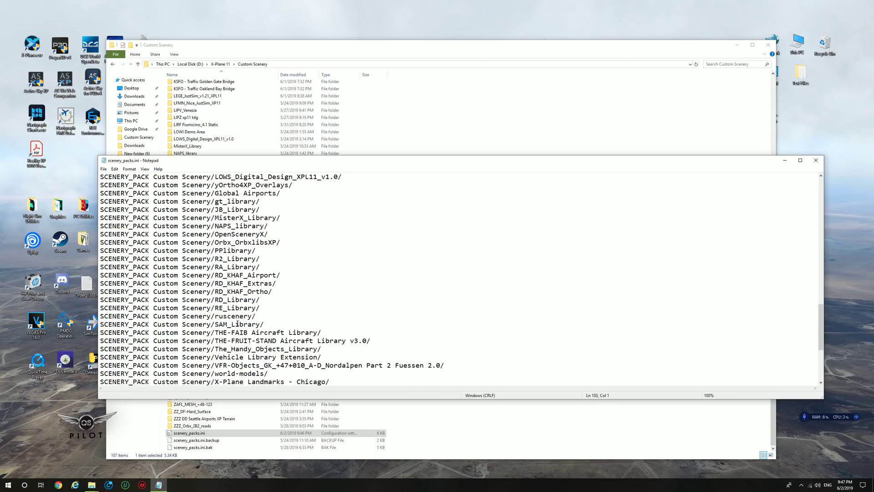
drag(310, 186, 96, 188)
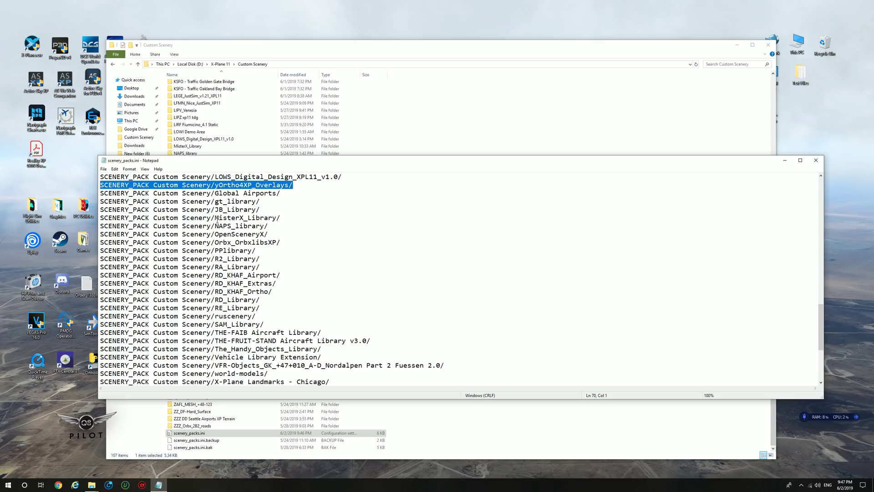
click(294, 184)
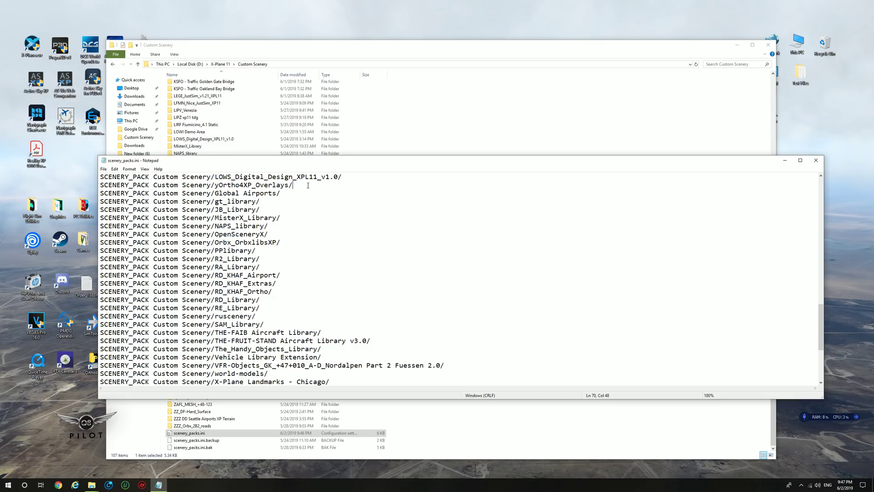
drag(294, 185, 86, 186)
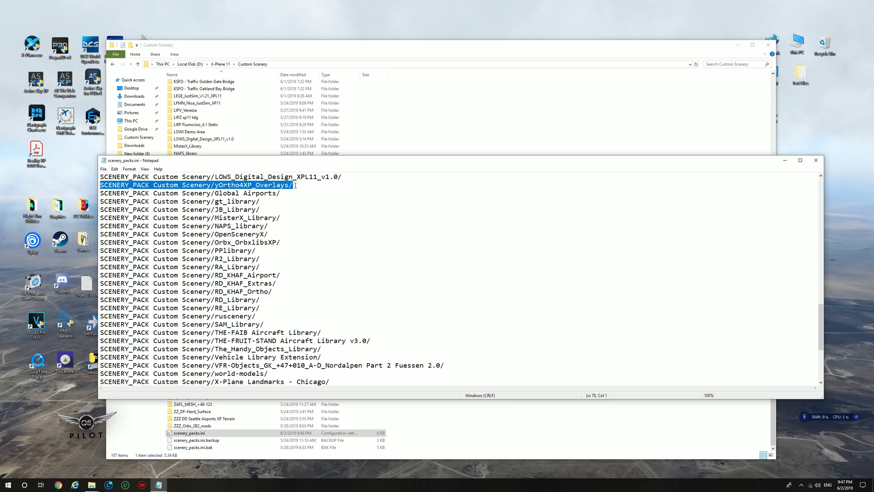
click(318, 187)
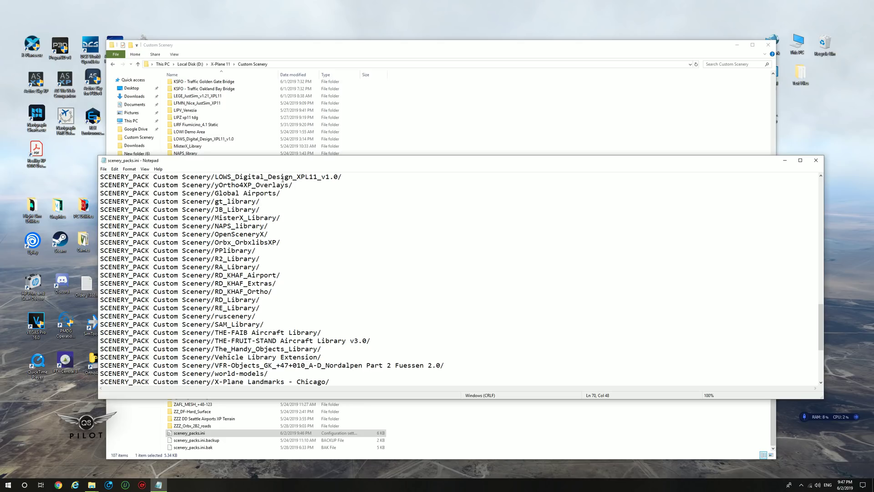
drag(306, 184, 101, 188)
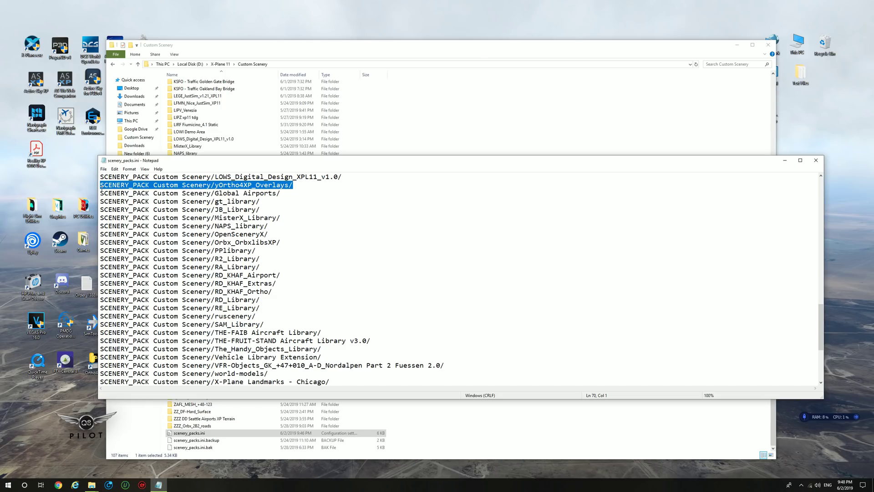